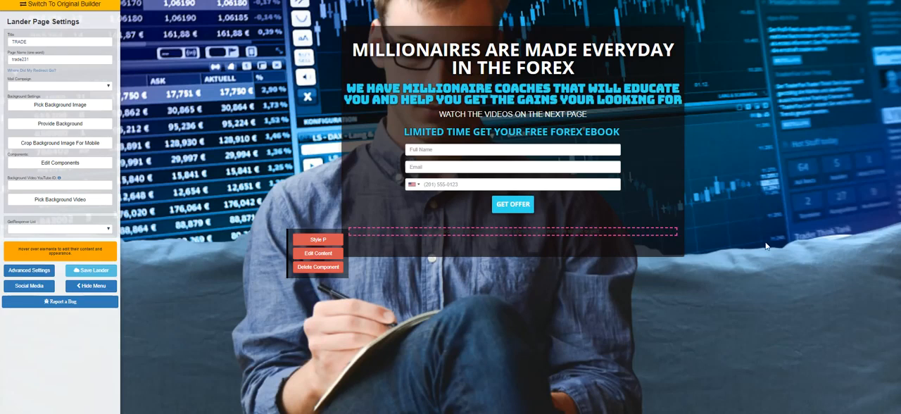
{"action": "mouse_move", "coordinate": [505, 136]}
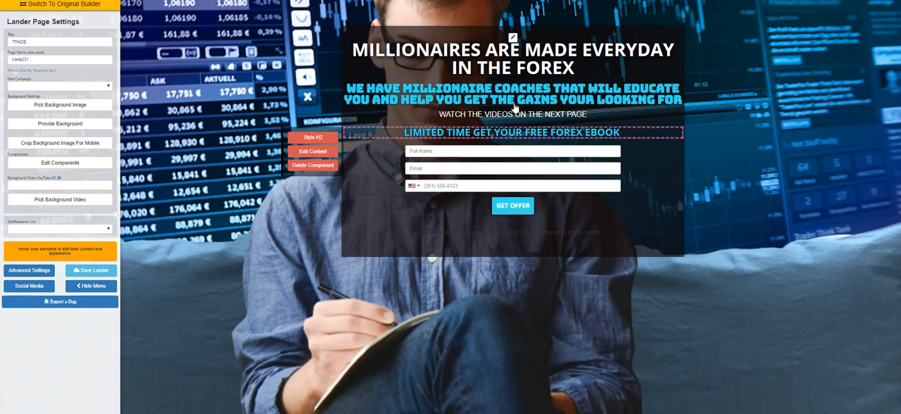
{"action": "mouse_move", "coordinate": [521, 121]}
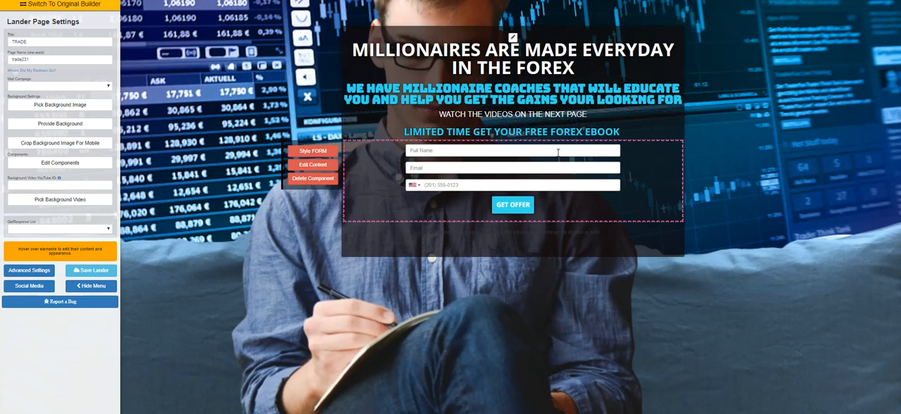
{"action": "mouse_move", "coordinate": [573, 81]}
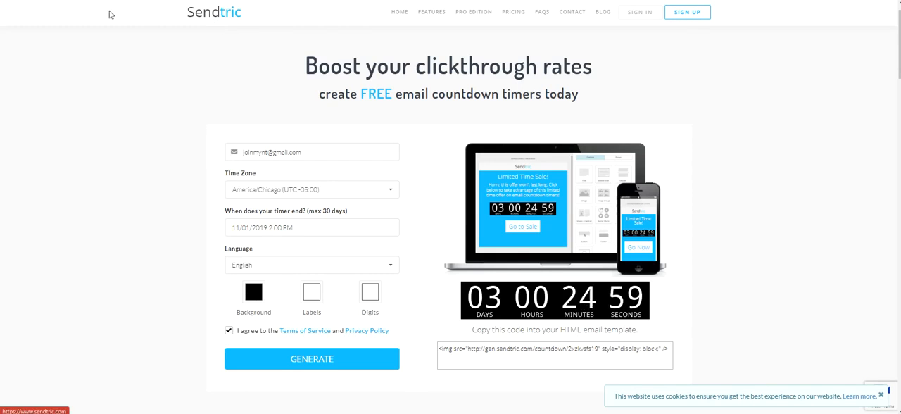
In Sendtric, set the countdown timer to end on 11/05/2019 at 2:00 PM
{"action": "scroll", "coordinate": [395, 124], "scroll_direction": "down", "scroll_amount": 2}
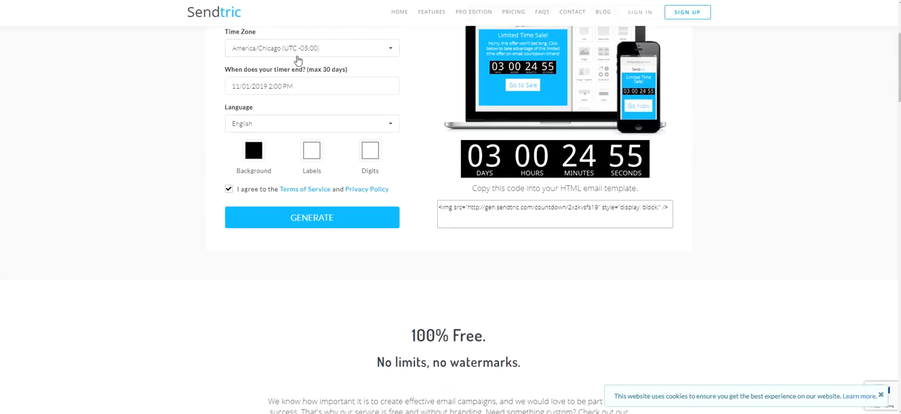
{"action": "left_click", "coordinate": [350, 93]}
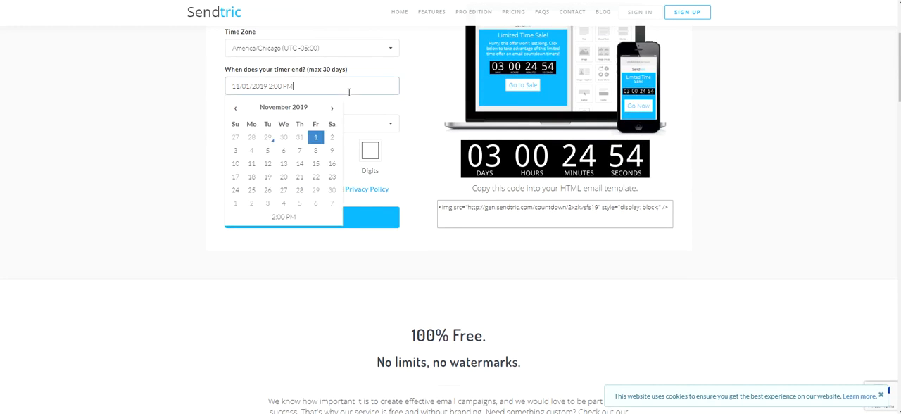
{"action": "left_click", "coordinate": [267, 150]}
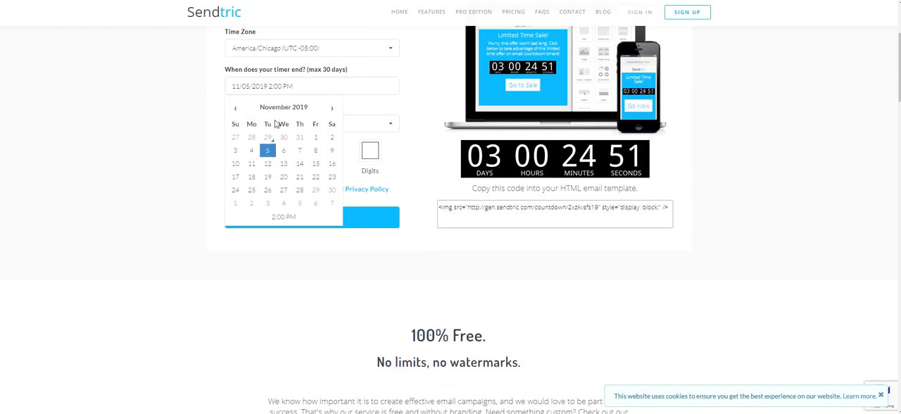
{"action": "left_click", "coordinate": [416, 147]}
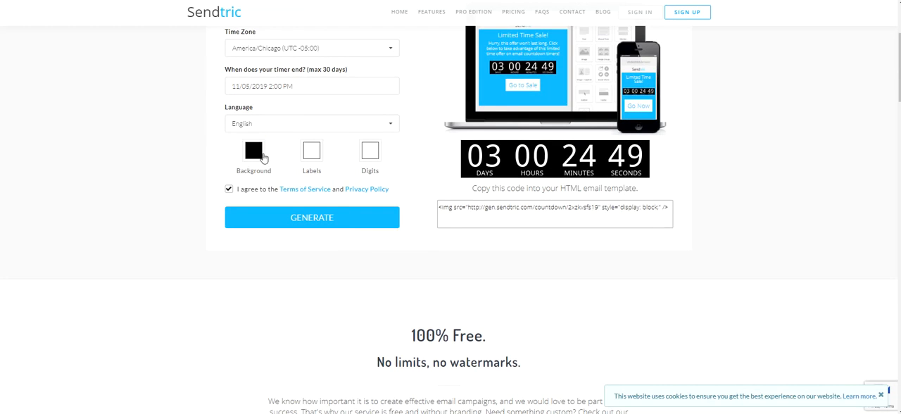
Set the countdown timer's label colour to light blue
{"action": "left_click", "coordinate": [317, 164]}
{"action": "left_click_drag", "start_coordinate": [352, 233], "coordinate": [343, 233]}
{"action": "left_click_drag", "start_coordinate": [357, 192], "coordinate": [351, 174]}
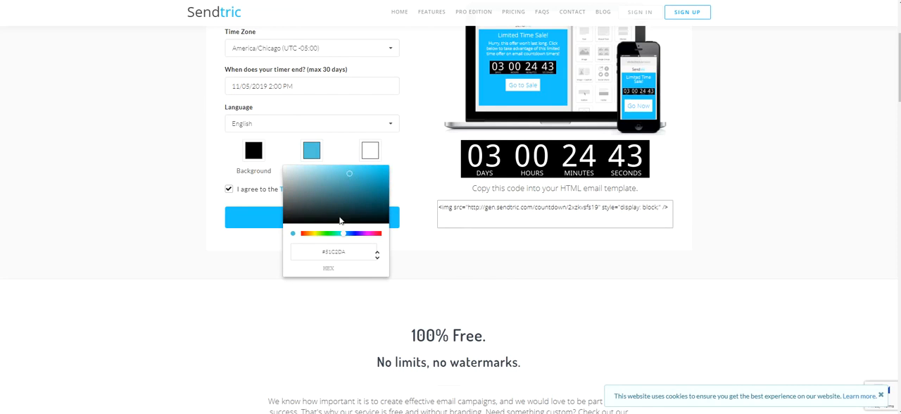
{"action": "left_click", "coordinate": [412, 245]}
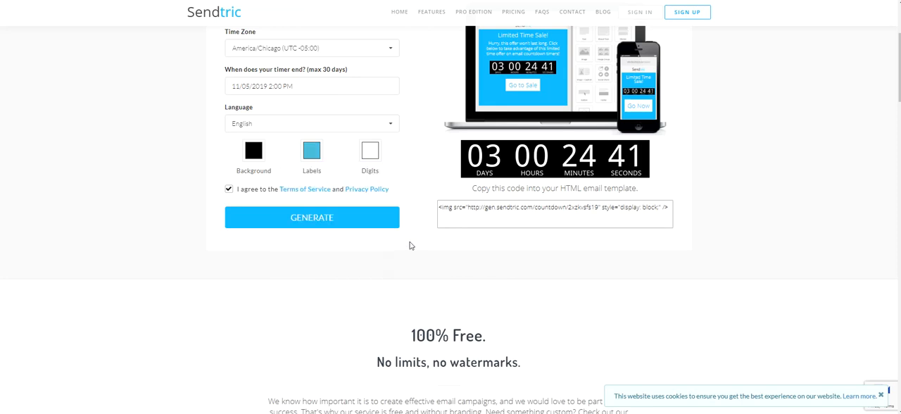
Set the countdown timer's digit colour to light blue
{"action": "left_click", "coordinate": [369, 150]}
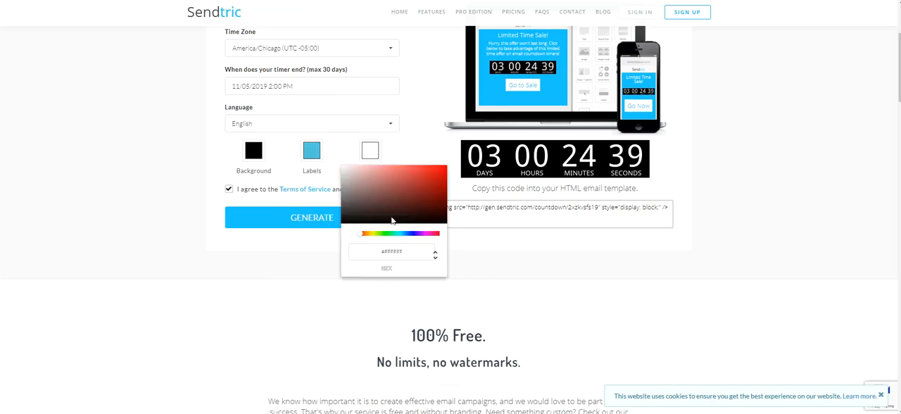
{"action": "left_click", "coordinate": [402, 235]}
{"action": "left_click", "coordinate": [411, 173]}
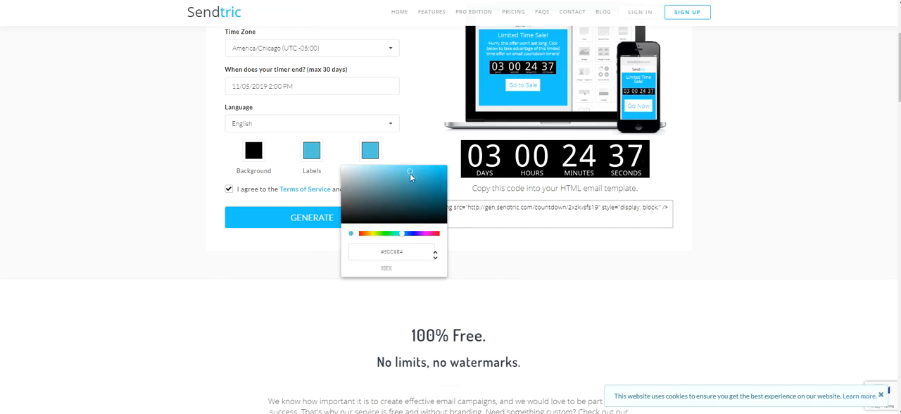
{"action": "left_click", "coordinate": [465, 287]}
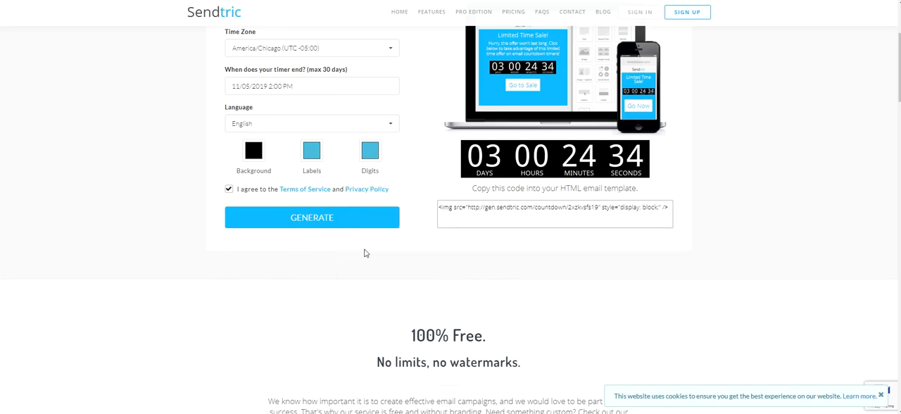
Change the countdown timer's label colour to white
{"action": "left_click", "coordinate": [307, 152]}
{"action": "left_click", "coordinate": [285, 169]}
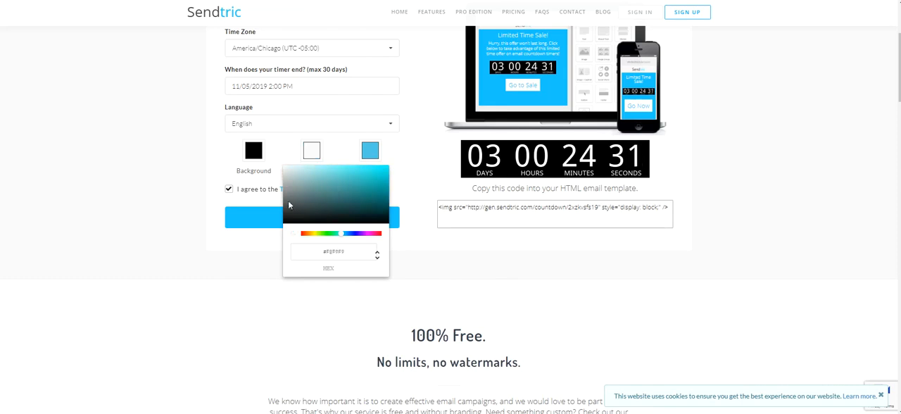
{"action": "left_click", "coordinate": [411, 281]}
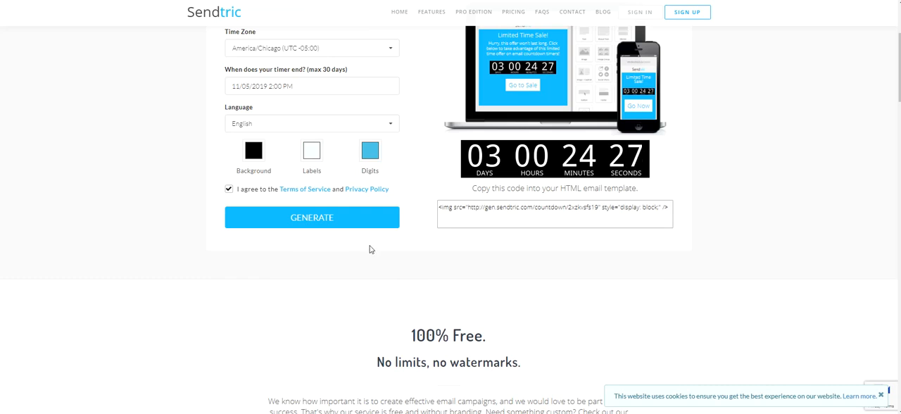
Generate the countdown timer and complete the image challenge by selecting the three pictures with palm trees
{"action": "left_click", "coordinate": [339, 230]}
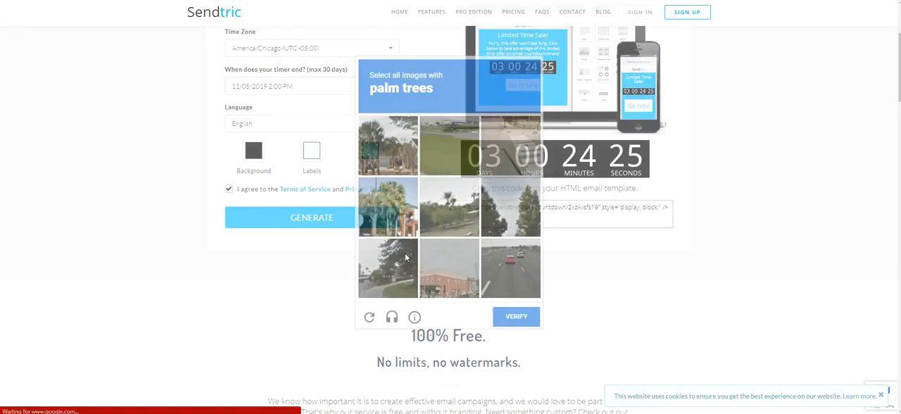
{"action": "left_click", "coordinate": [386, 161]}
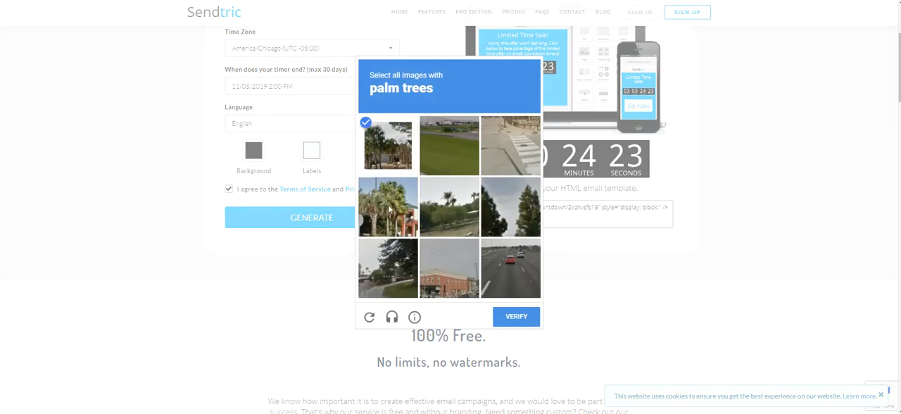
{"action": "left_click", "coordinate": [388, 206]}
{"action": "left_click", "coordinate": [436, 206]}
{"action": "left_click", "coordinate": [517, 316]}
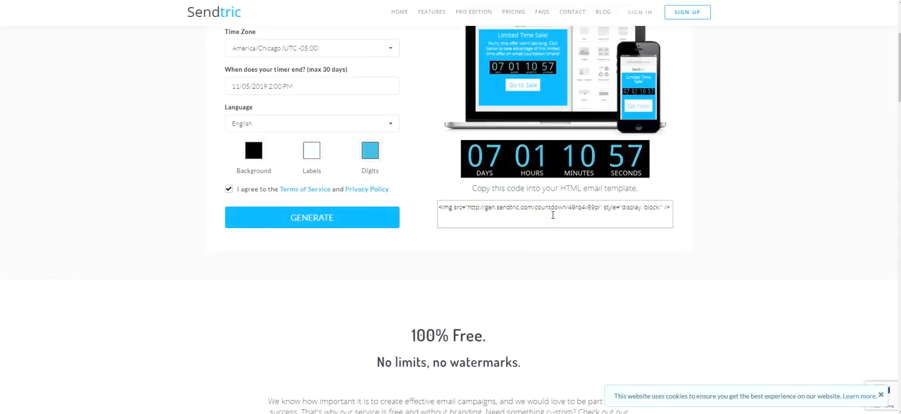
Copy the entire HTML image code generated for the countdown timer
{"action": "left_click_drag", "start_coordinate": [671, 208], "coordinate": [425, 209]}
{"action": "right_click", "coordinate": [452, 207]}
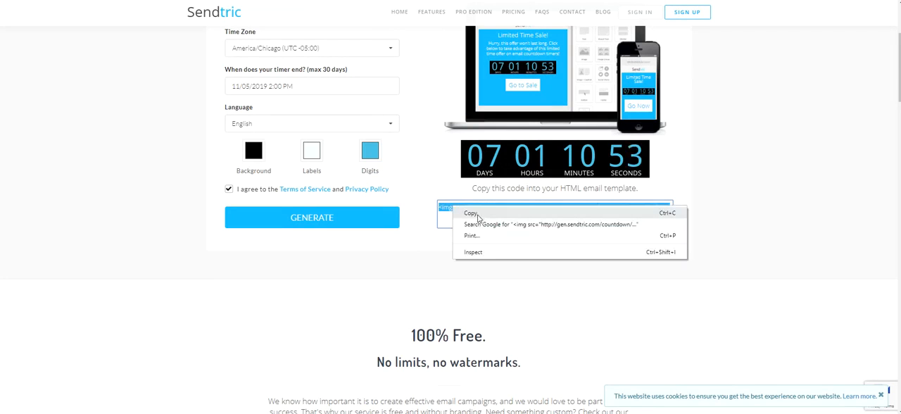
{"action": "left_click", "coordinate": [478, 213]}
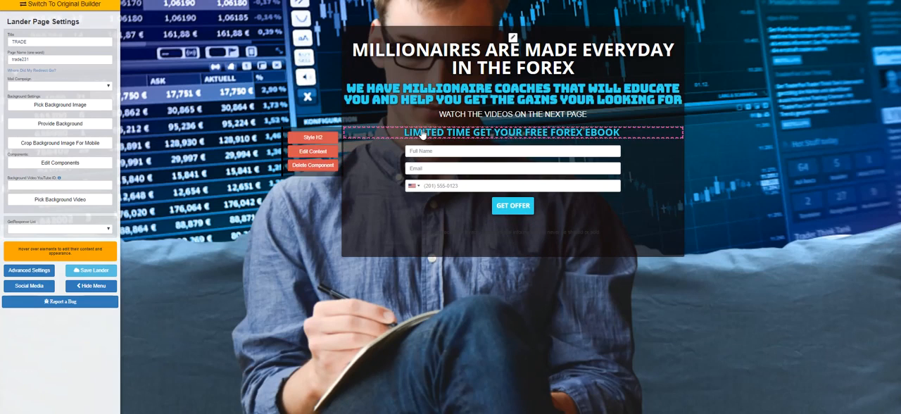
In The Conversion Pros page builder, add a free-form DIV between the free Forex ebook heading and the contact form
{"action": "left_click", "coordinate": [100, 166]}
{"action": "left_click_drag", "start_coordinate": [831, 158], "coordinate": [525, 148]}
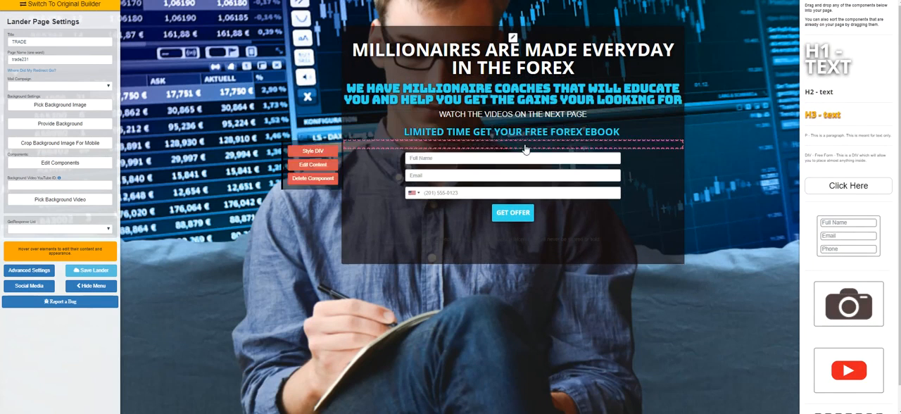
{"action": "left_click", "coordinate": [313, 166]}
{"action": "left_click", "coordinate": [458, 121]}
{"action": "left_click", "coordinate": [466, 136]}
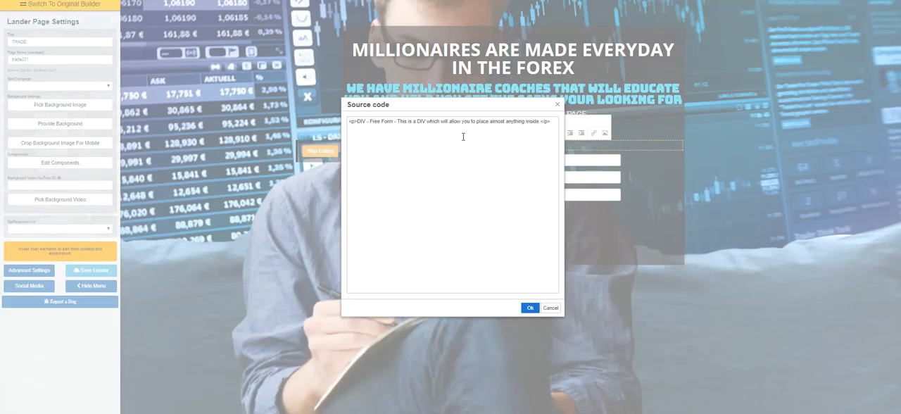
{"action": "left_click", "coordinate": [559, 105]}
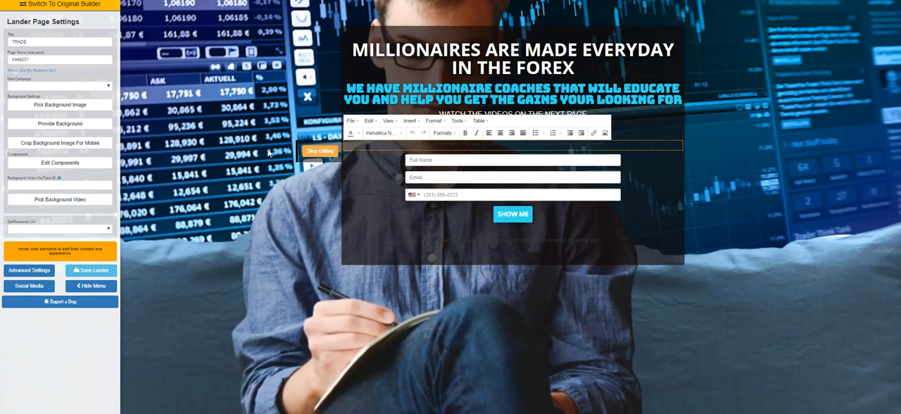
{"action": "left_click", "coordinate": [321, 151]}
Replace the new DIV's source code with the copied timer image code enclosed in <CENTER> tags, and finish editing the DIV
{"action": "left_click", "coordinate": [326, 165]}
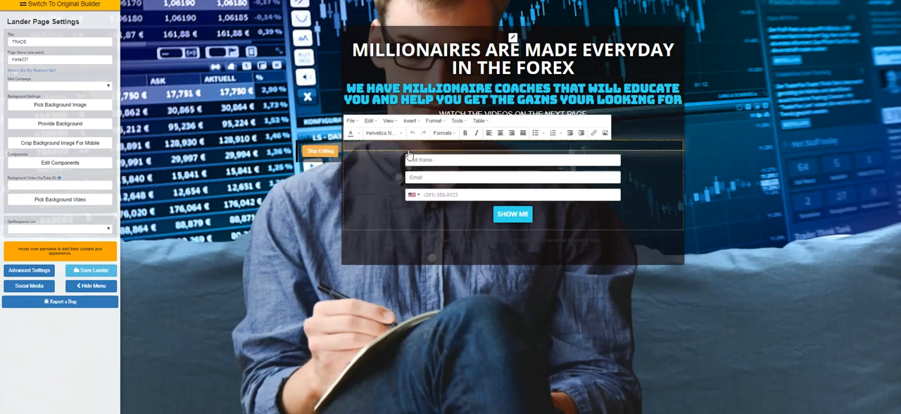
{"action": "left_click", "coordinate": [474, 134]}
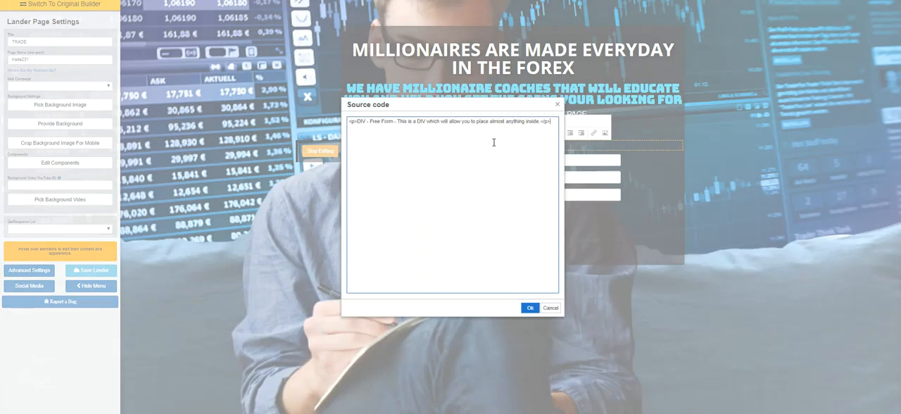
{"action": "left_click_drag", "start_coordinate": [552, 124], "coordinate": [345, 129]}
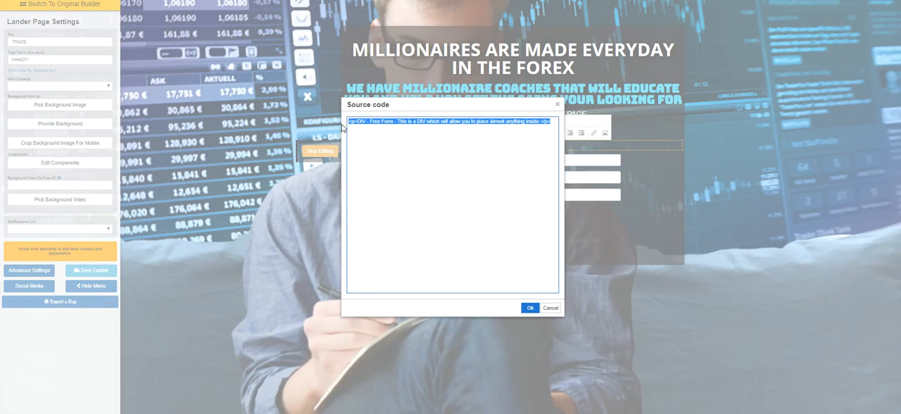
{"action": "key", "text": "Delete"}
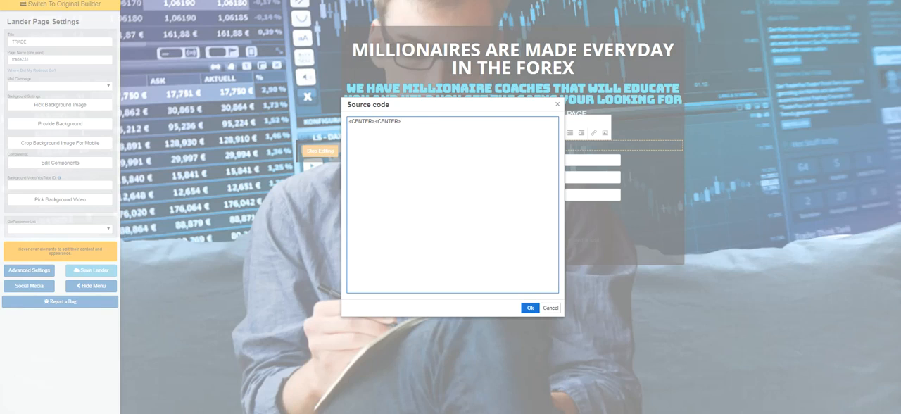
{"action": "key", "text": "ctrl+v"}
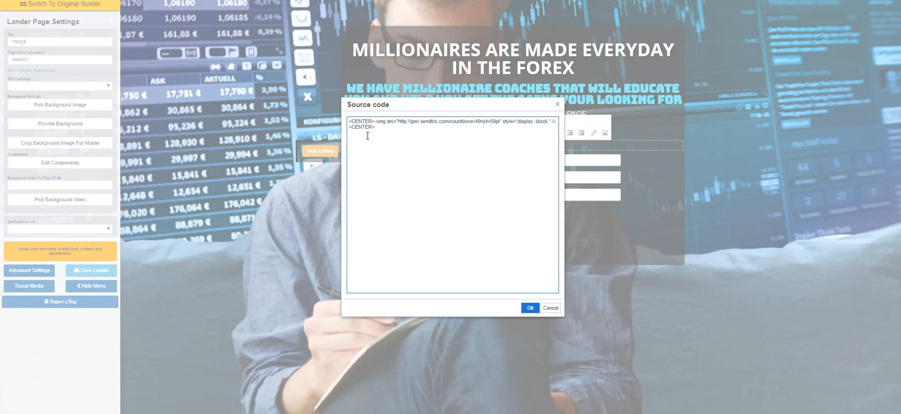
{"action": "left_click", "coordinate": [530, 308]}
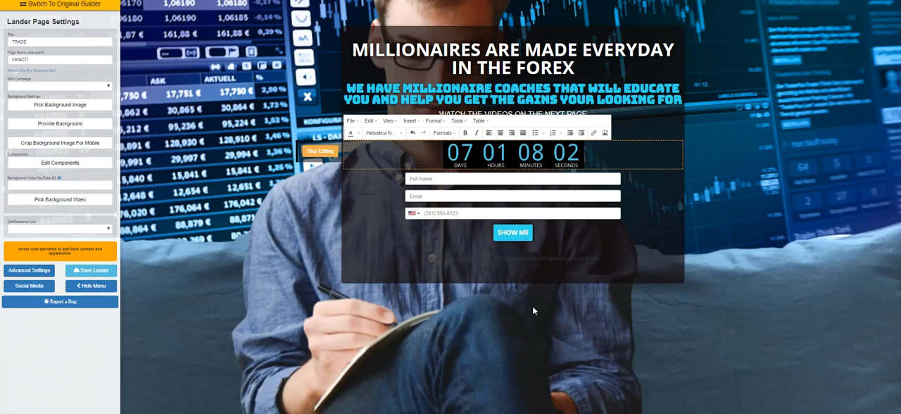
{"action": "left_click", "coordinate": [334, 152]}
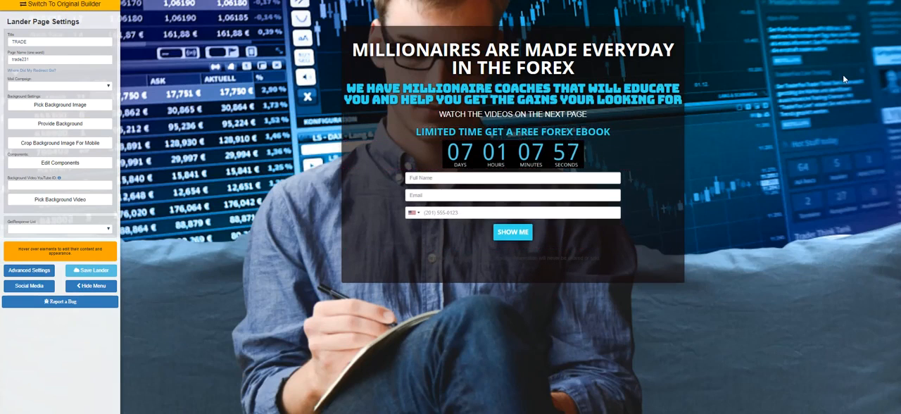
{"action": "mouse_move", "coordinate": [596, 151]}
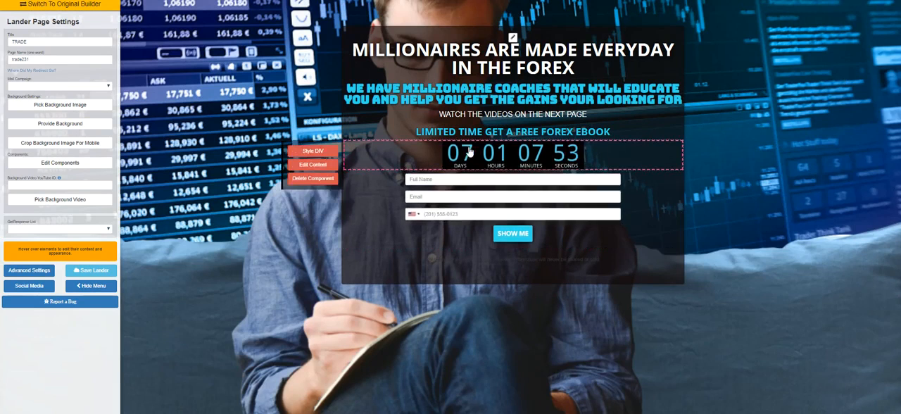
{"action": "mouse_move", "coordinate": [567, 120]}
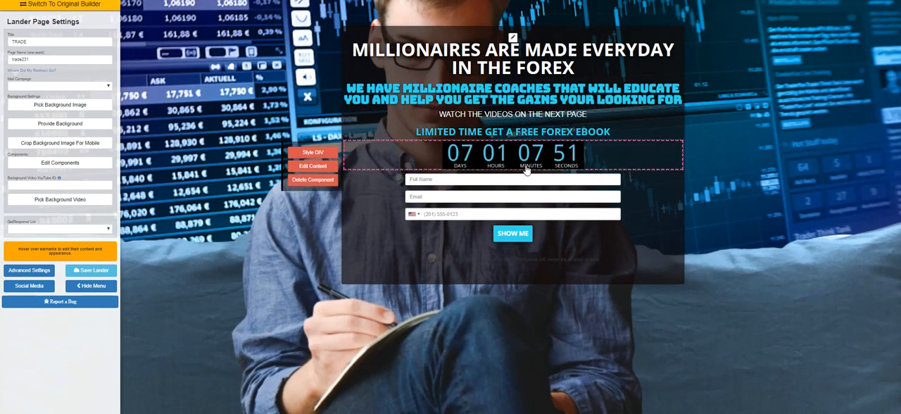
{"action": "mouse_move", "coordinate": [359, 53]}
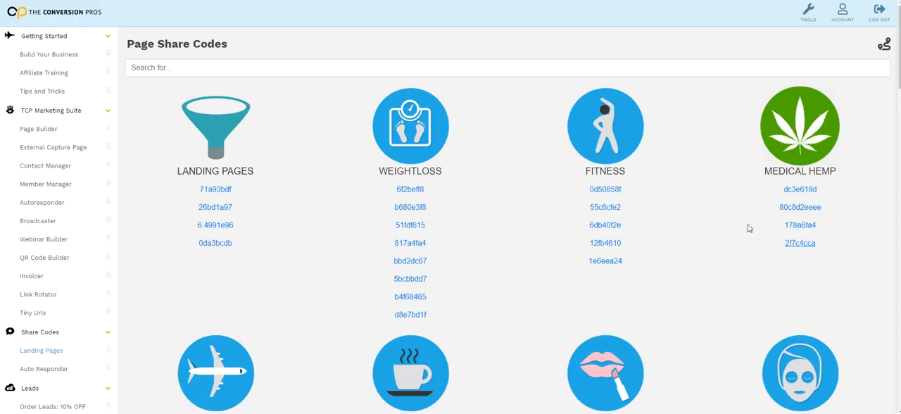
Copy the Medical Hemp landing page with share code 2f7c4cca to the account and open the copy for editing
{"action": "left_click", "coordinate": [800, 243]}
{"action": "left_click", "coordinate": [519, 74]}
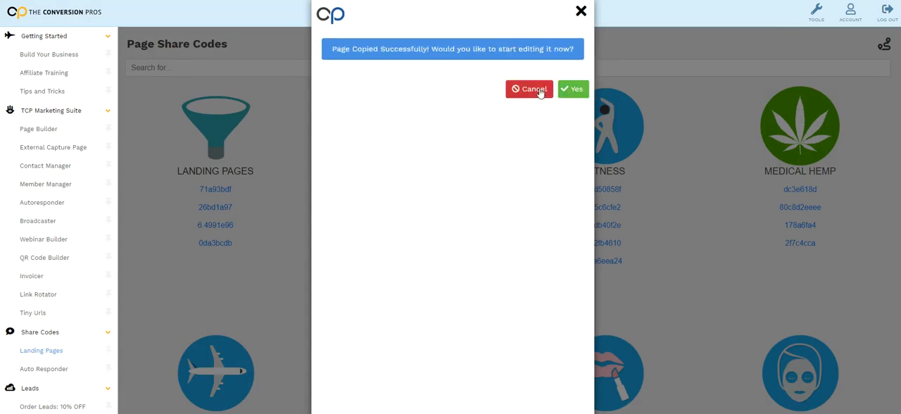
{"action": "left_click", "coordinate": [573, 90]}
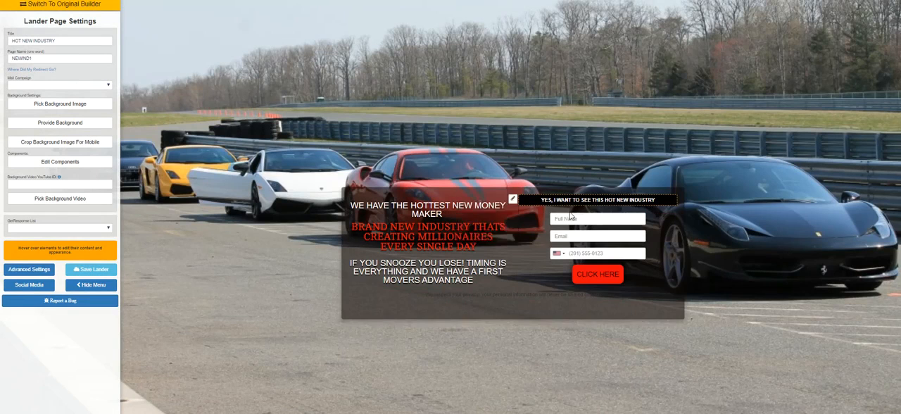
Add a free-form DIV between the "YES, I WANT TO SEE THIS HOT NEW INDUSTRY" heading and the contact form, containing the copied timer code in <CENTER> tags
{"action": "left_click", "coordinate": [66, 168]}
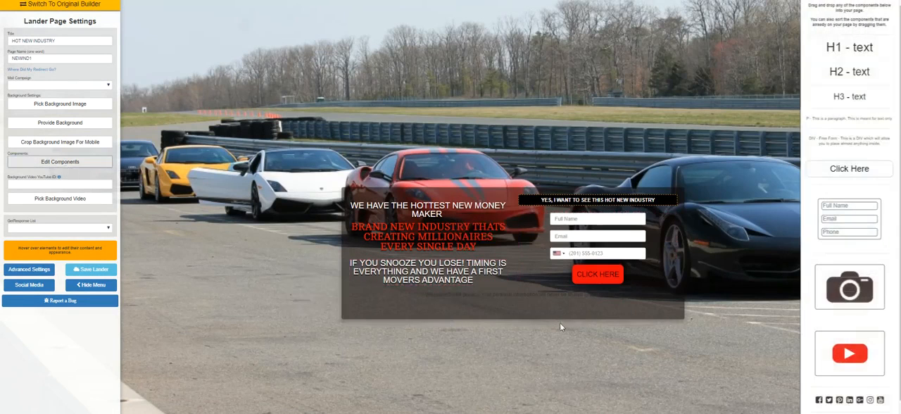
{"action": "left_click_drag", "start_coordinate": [840, 148], "coordinate": [594, 218]}
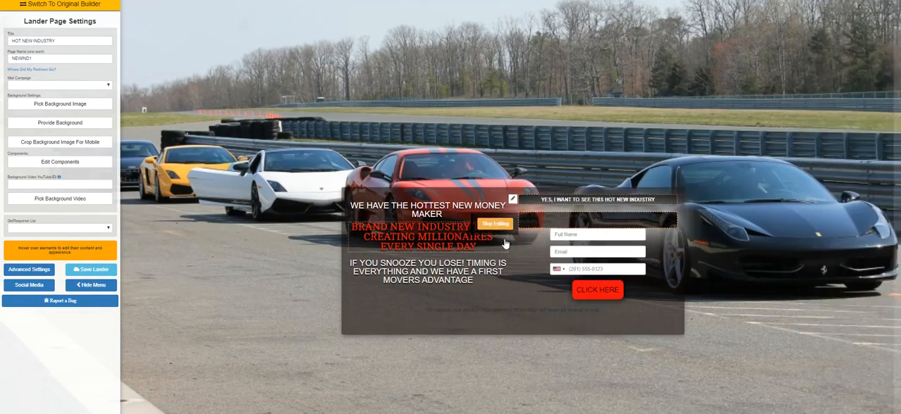
{"action": "left_click", "coordinate": [634, 193]}
{"action": "left_click", "coordinate": [646, 204]}
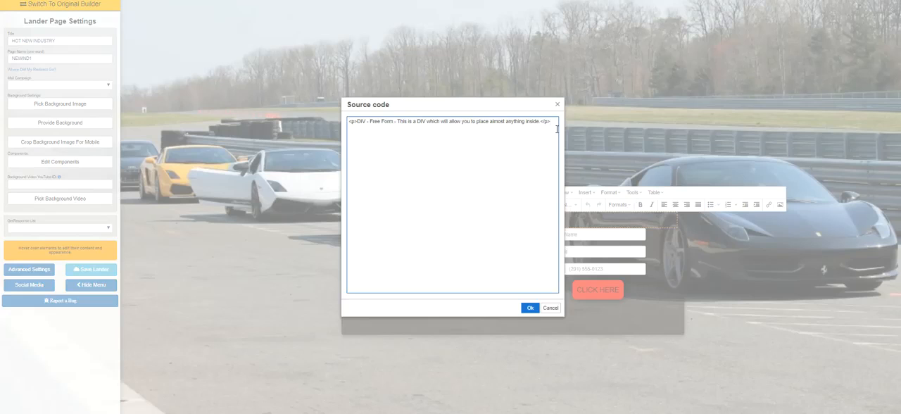
{"action": "left_click_drag", "start_coordinate": [557, 130], "coordinate": [183, 158]}
{"action": "type", "text": "<CENTER><CENTER>"}
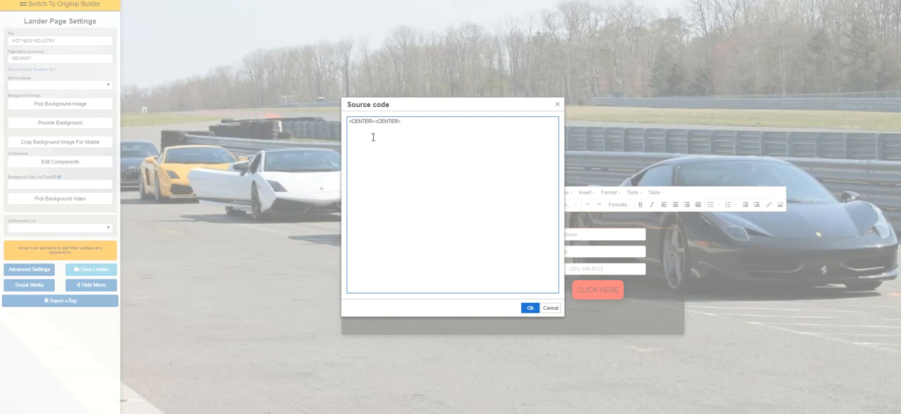
{"action": "key", "text": "ctrl+v"}
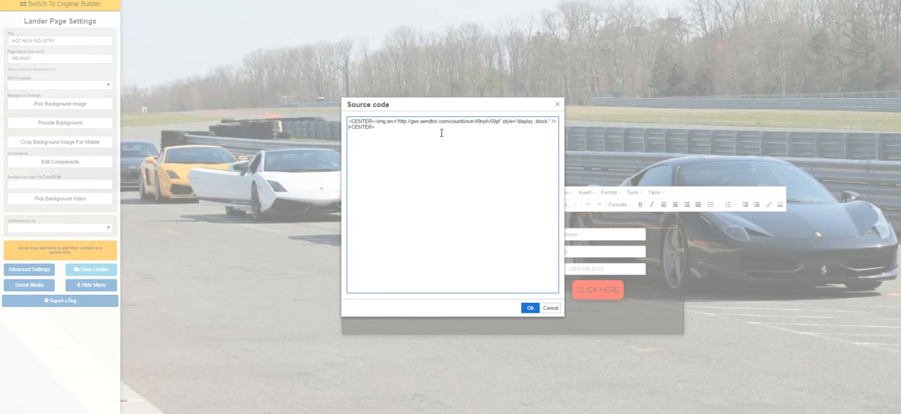
{"action": "left_click", "coordinate": [533, 309]}
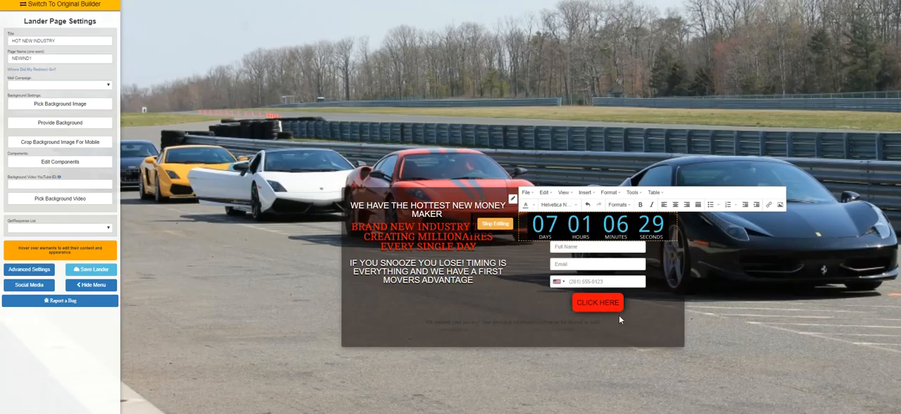
{"action": "left_click", "coordinate": [733, 131]}
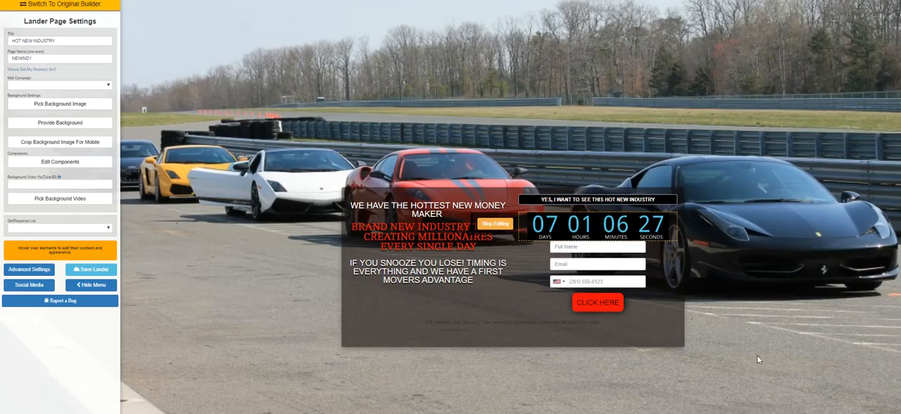
{"action": "left_click", "coordinate": [510, 225]}
{"action": "mouse_move", "coordinate": [570, 262]}
{"action": "left_click", "coordinate": [506, 256]}
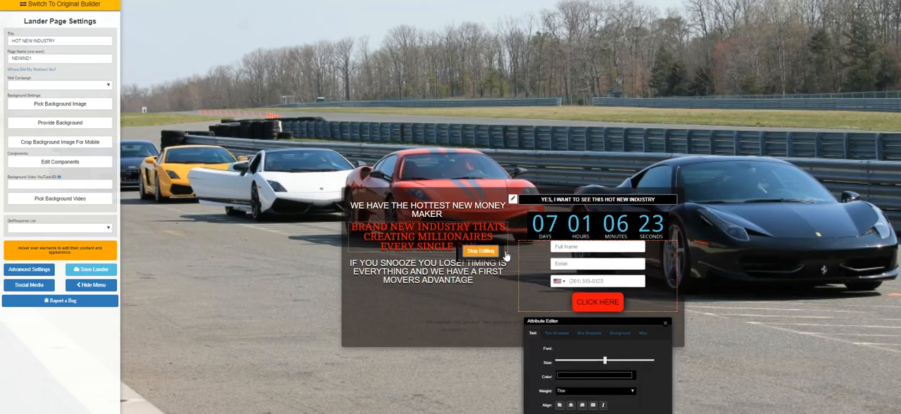
{"action": "left_click", "coordinate": [642, 336]}
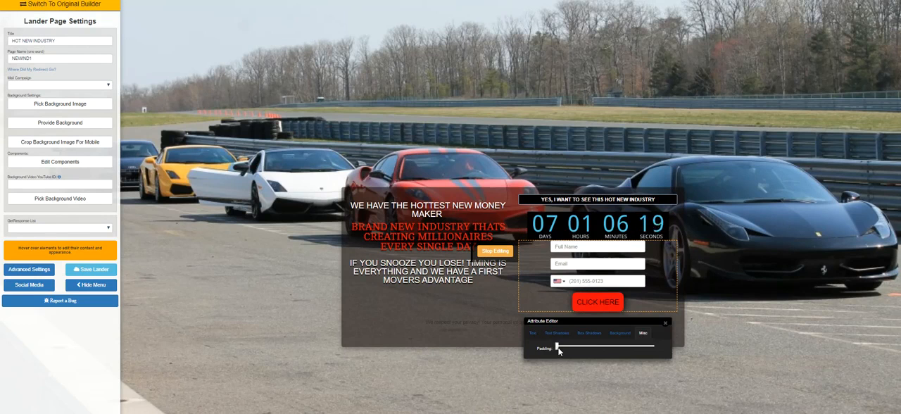
{"action": "left_click", "coordinate": [665, 323]}
Increase the contact form's padding slightly in its style settings to add space below the countdown timer, and close the Attribute Editor
{"action": "mouse_move", "coordinate": [602, 247]}
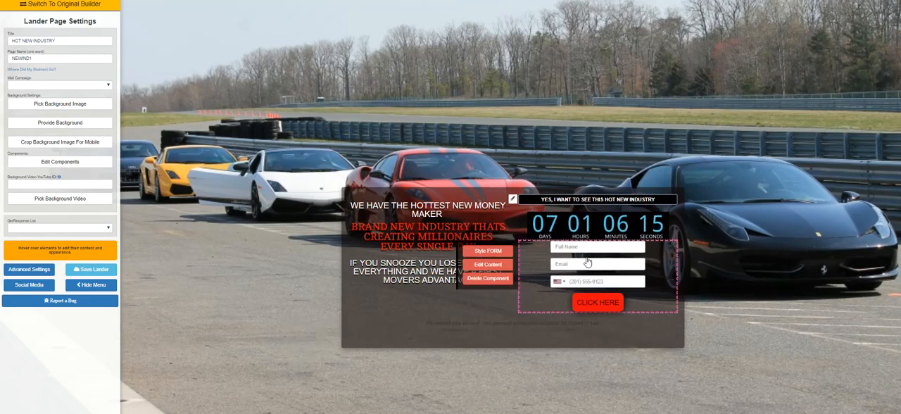
{"action": "left_click", "coordinate": [488, 251]}
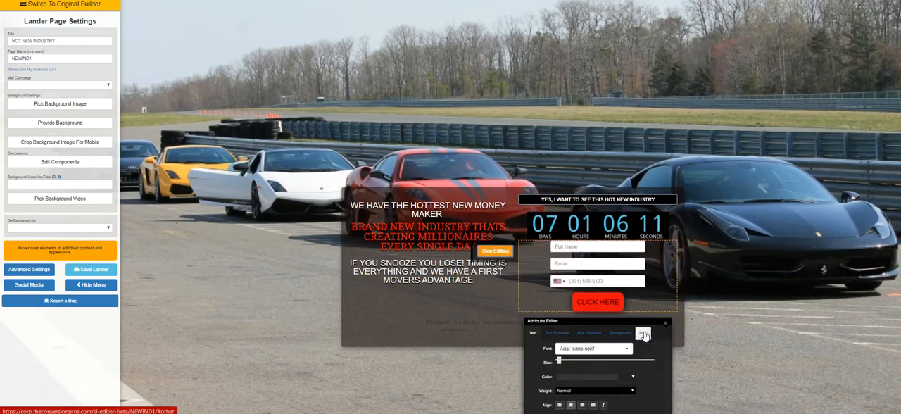
{"action": "left_click", "coordinate": [643, 334]}
{"action": "left_click_drag", "start_coordinate": [622, 320], "coordinate": [481, 118]}
{"action": "left_click", "coordinate": [424, 150]}
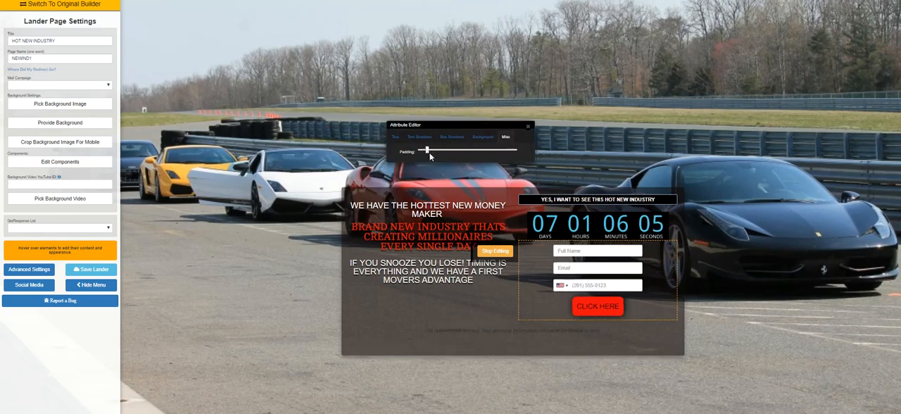
{"action": "left_click", "coordinate": [528, 127]}
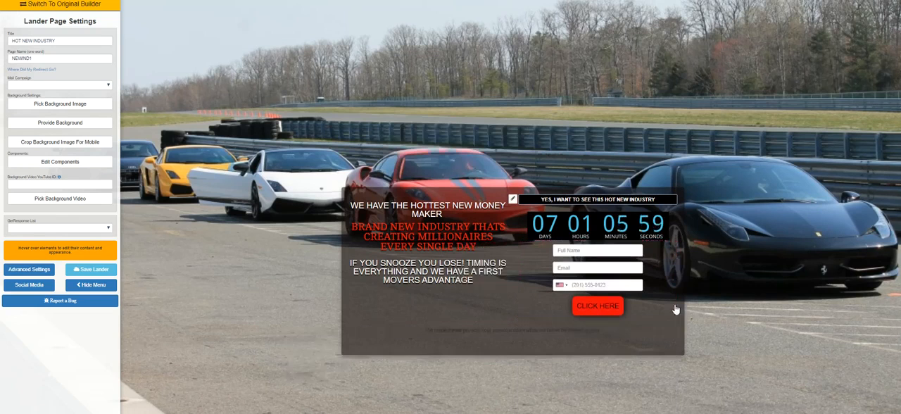
Switch to Sendtric, change the countdown timer's digits color from blue to a light red, and regenerate the timer
{"action": "mouse_move", "coordinate": [537, 231]}
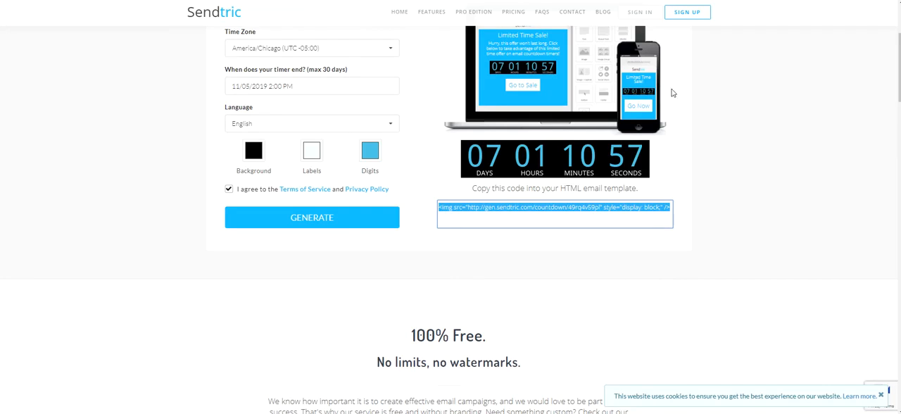
{"action": "left_click", "coordinate": [374, 160]}
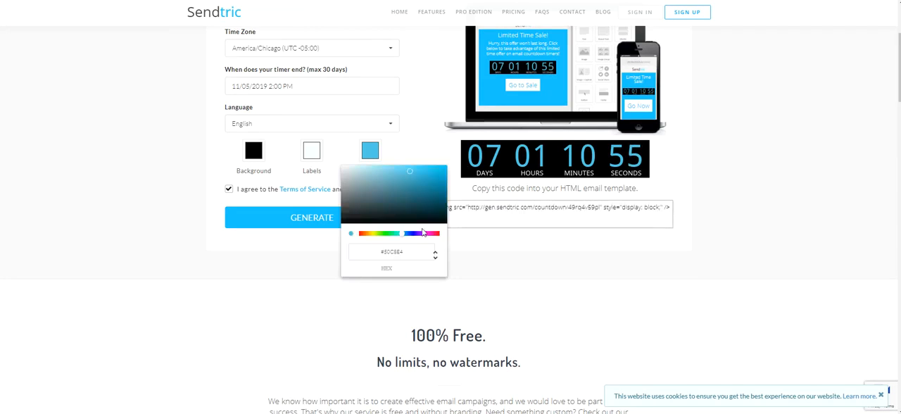
{"action": "left_click", "coordinate": [360, 233]}
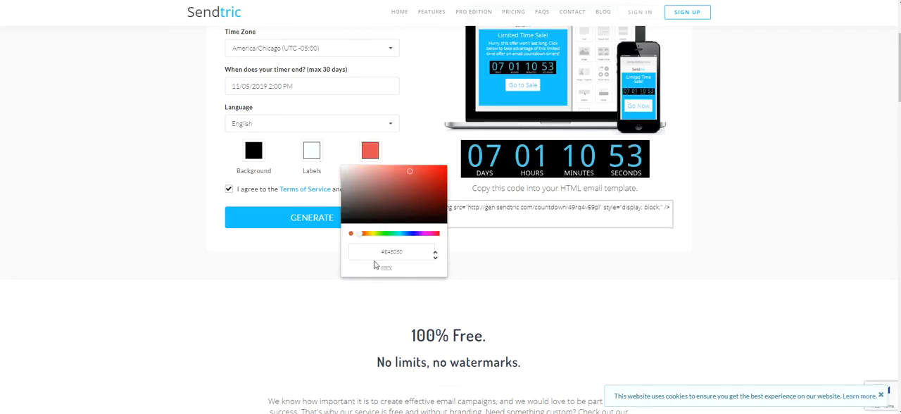
{"action": "left_click", "coordinate": [353, 219]}
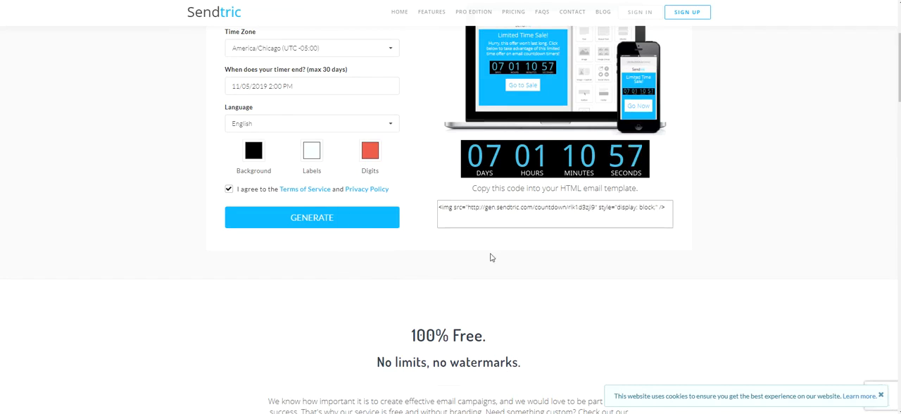
{"action": "left_click", "coordinate": [369, 224]}
Change the timer's digits color to a brighter, fully saturated red and generate the code again
{"action": "left_click", "coordinate": [373, 151]}
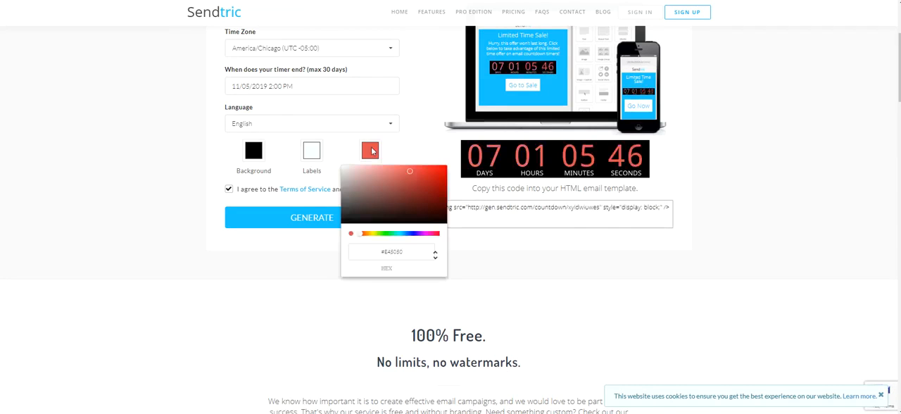
{"action": "left_click_drag", "start_coordinate": [434, 173], "coordinate": [445, 170]}
{"action": "left_click", "coordinate": [440, 142]}
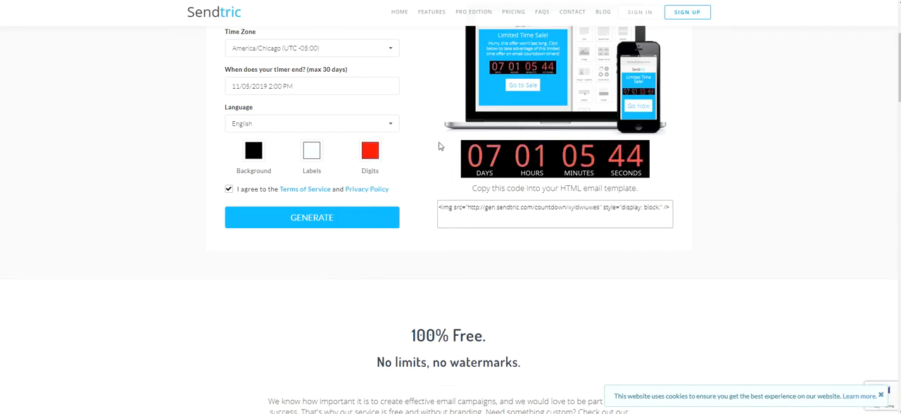
{"action": "left_click", "coordinate": [368, 219]}
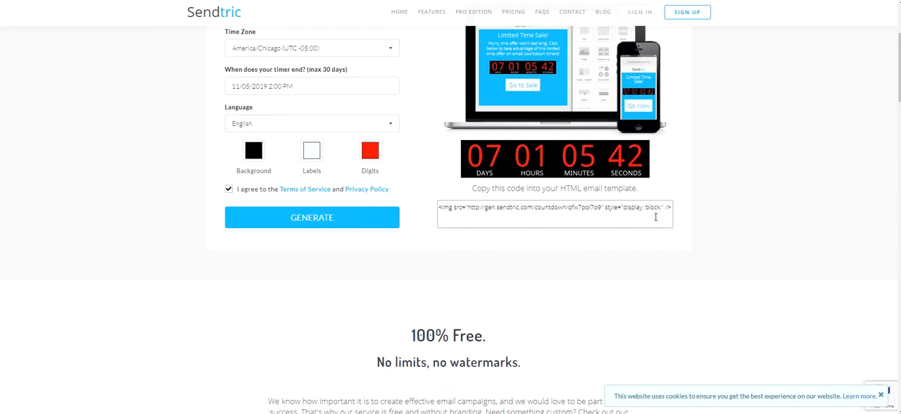
Copy the new image code from Sendtric over the old timer code in the landing page's DIV, and hide the page settings menu
{"action": "left_click_drag", "start_coordinate": [670, 207], "coordinate": [432, 217]}
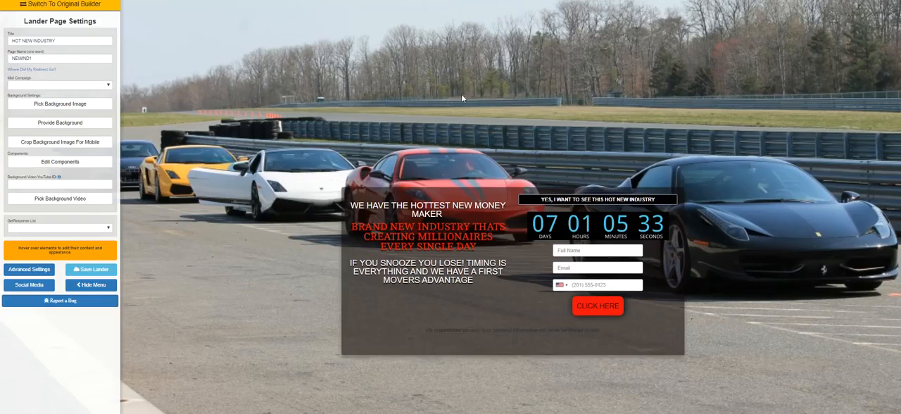
{"action": "mouse_move", "coordinate": [521, 232]}
{"action": "left_click", "coordinate": [506, 238]}
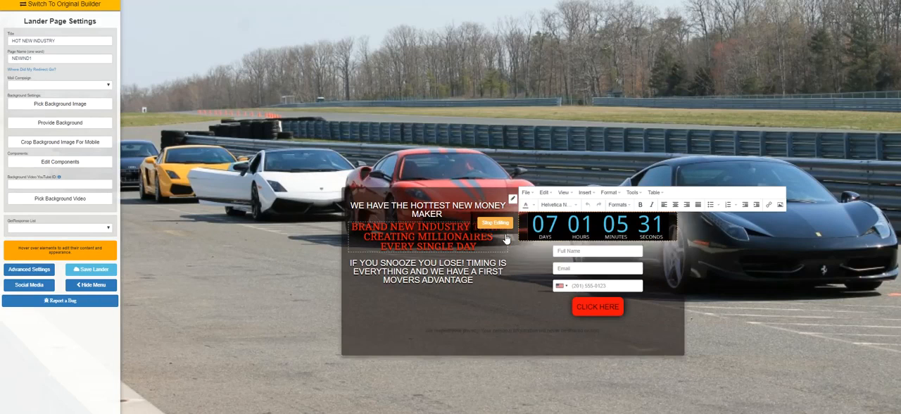
{"action": "left_click", "coordinate": [645, 205]}
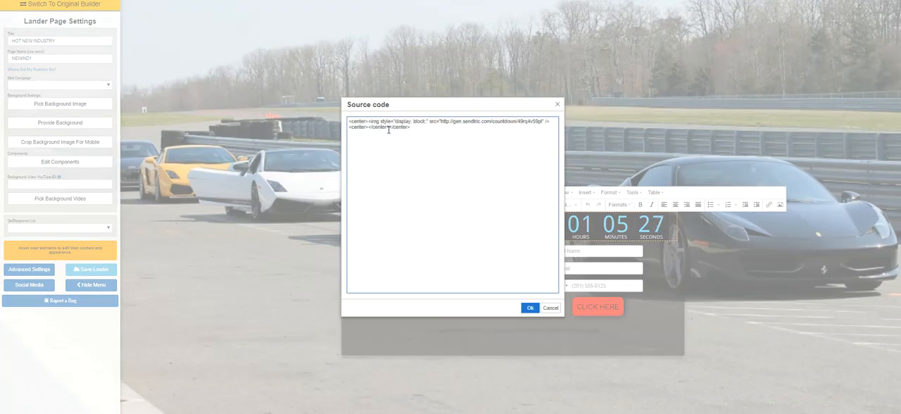
{"action": "left_click_drag", "start_coordinate": [389, 130], "coordinate": [377, 123]}
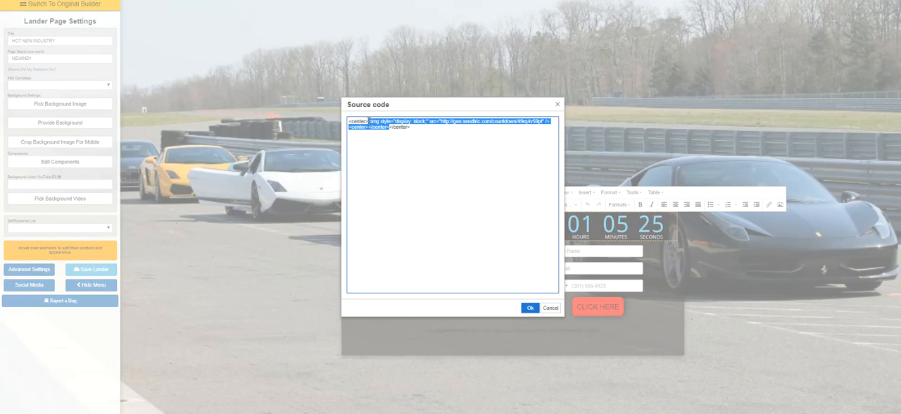
{"action": "key", "text": "BackSpace"}
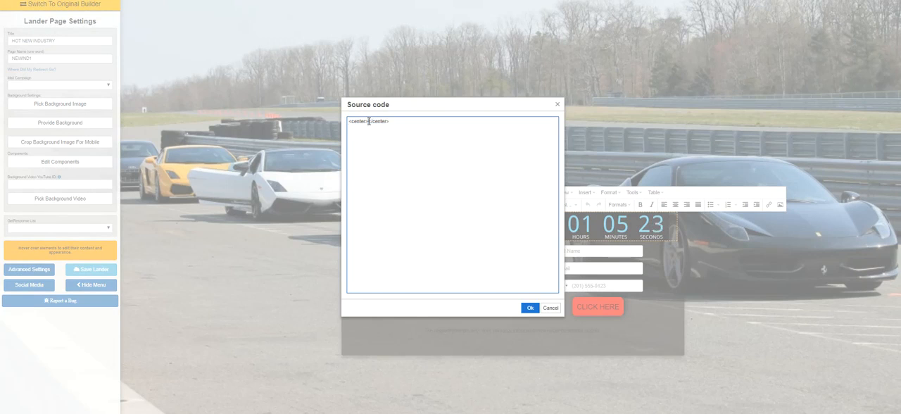
{"action": "key", "text": "ctrl+v"}
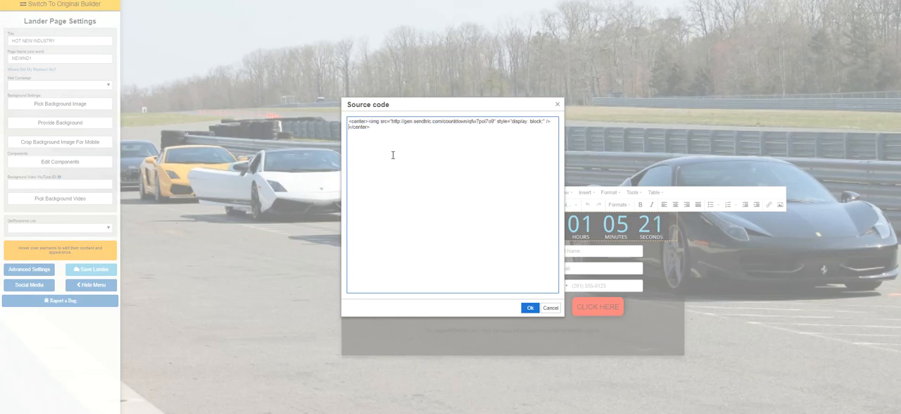
{"action": "left_click", "coordinate": [531, 308]}
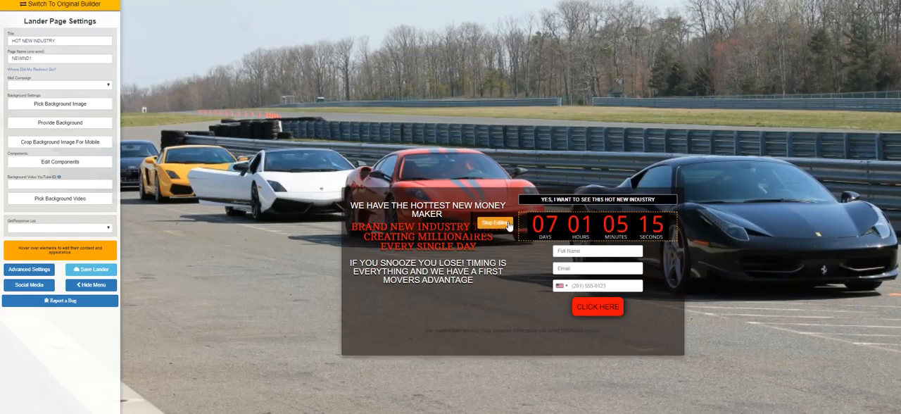
{"action": "left_click", "coordinate": [90, 285]}
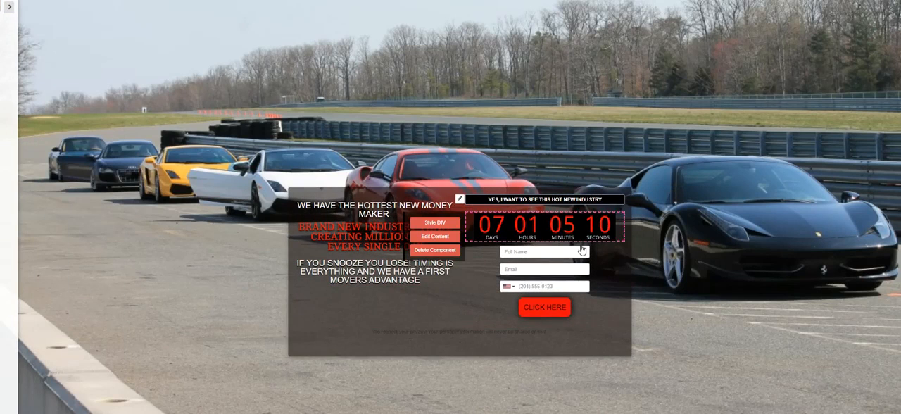
Switch back to Sendtric, set the timer's background color to light gray, and regenerate the timer
{"action": "left_click", "coordinate": [729, 0]}
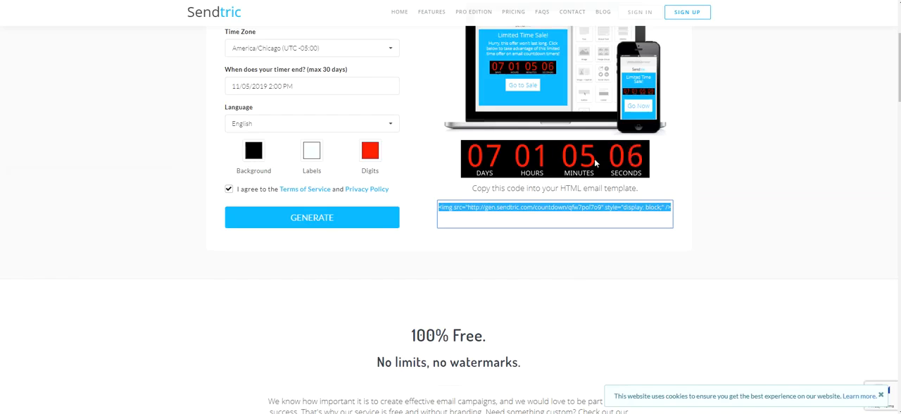
{"action": "left_click", "coordinate": [254, 150]}
{"action": "left_click_drag", "start_coordinate": [252, 180], "coordinate": [227, 176]}
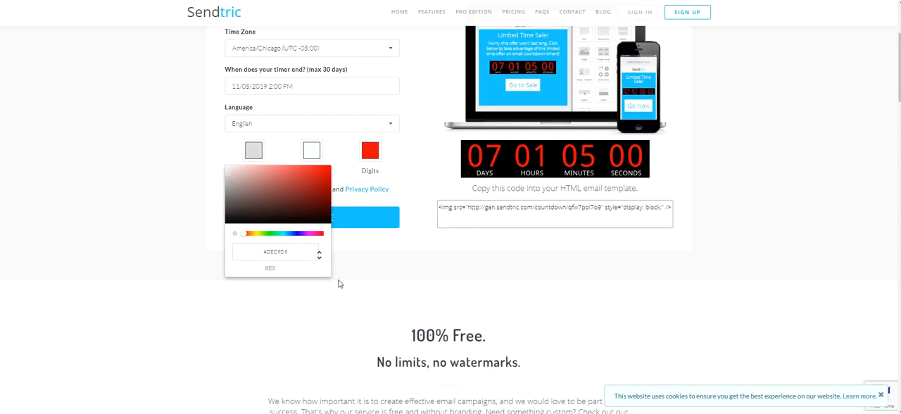
{"action": "left_click", "coordinate": [360, 282]}
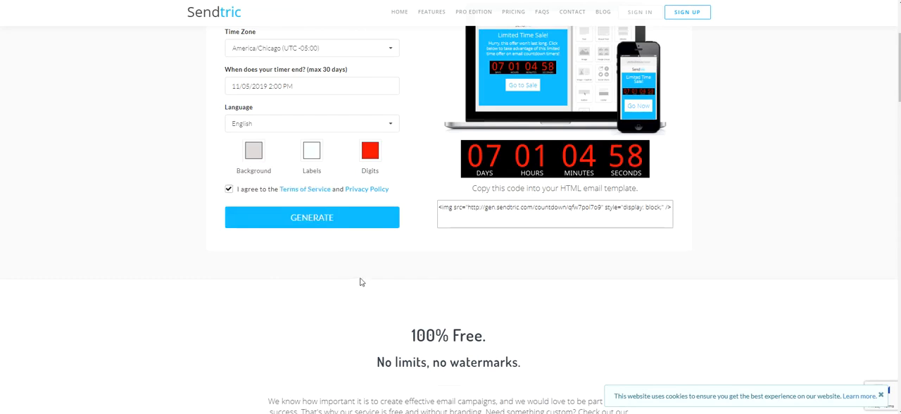
{"action": "left_click", "coordinate": [312, 219]}
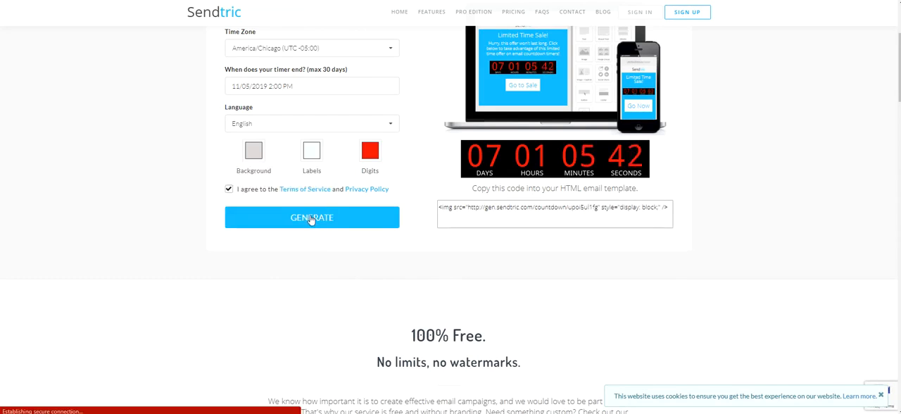
Copy the entire HTML image code generated for the timer with the light gray background
{"action": "left_click", "coordinate": [671, 208]}
{"action": "left_click_drag", "start_coordinate": [671, 209], "coordinate": [405, 219]}
{"action": "right_click", "coordinate": [478, 204]}
{"action": "left_click", "coordinate": [510, 208]}
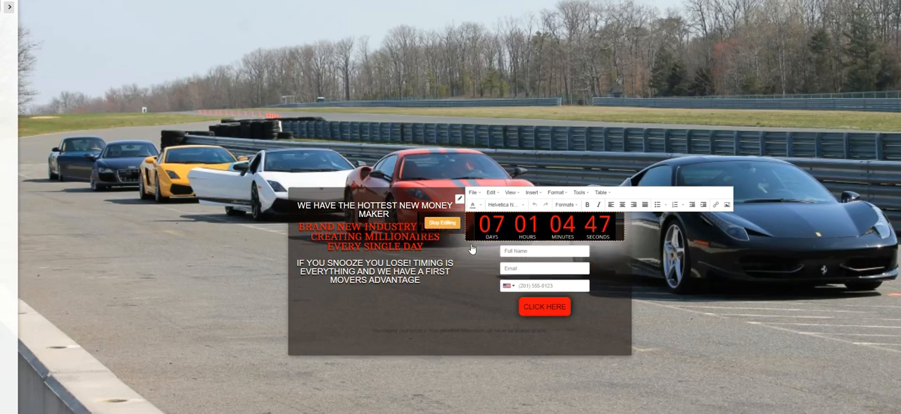
In the landing page DIV's source code, replace the image code between the center tags with the copied code, and finish editing the DIV
{"action": "left_click", "coordinate": [573, 207]}
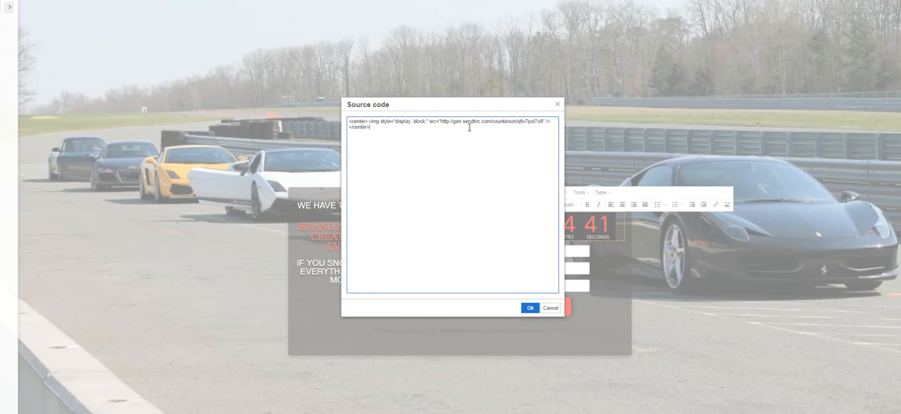
{"action": "left_click_drag", "start_coordinate": [550, 122], "coordinate": [377, 121]}
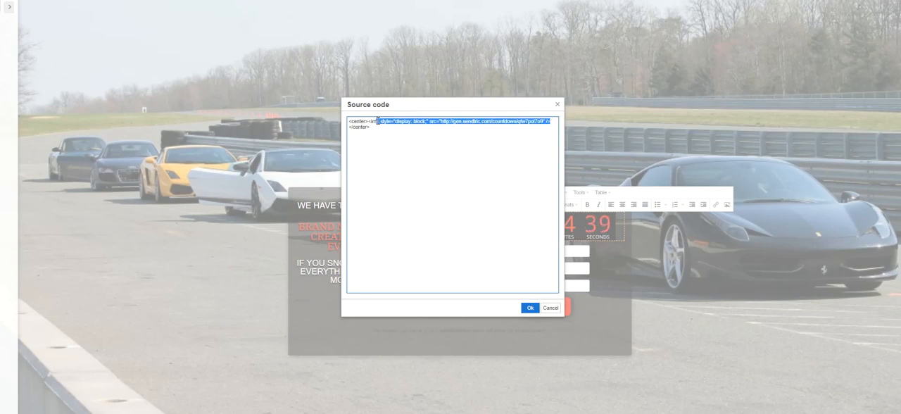
{"action": "key", "text": "BackSpace"}
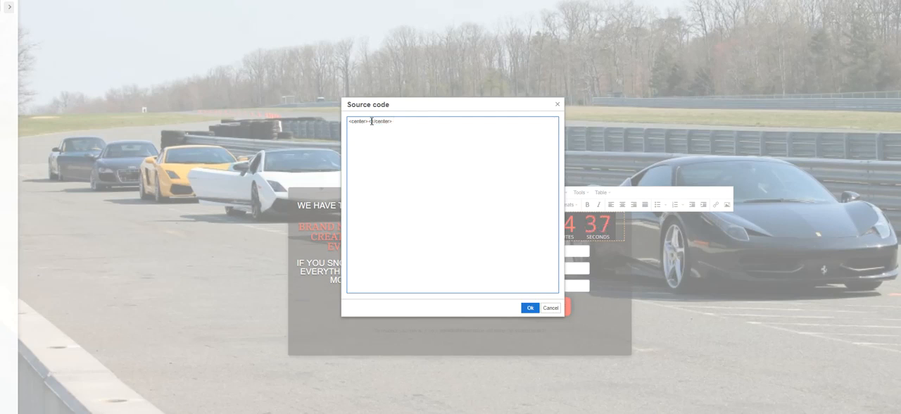
{"action": "key", "text": "ctrl+v"}
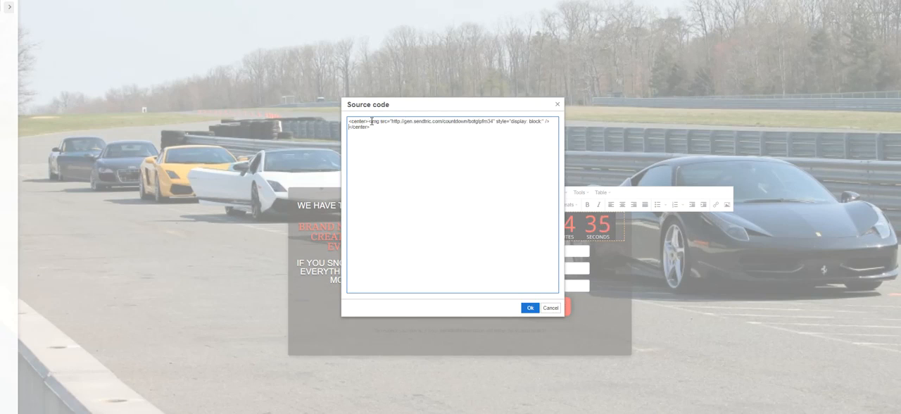
{"action": "left_click", "coordinate": [527, 308]}
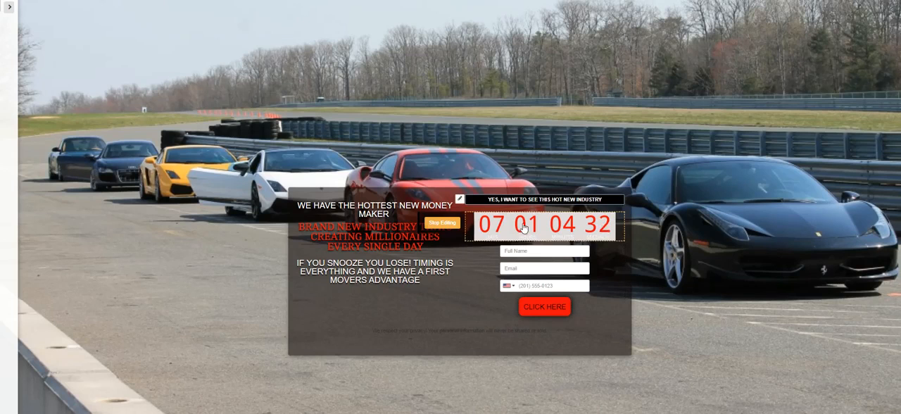
{"action": "left_click", "coordinate": [450, 224]}
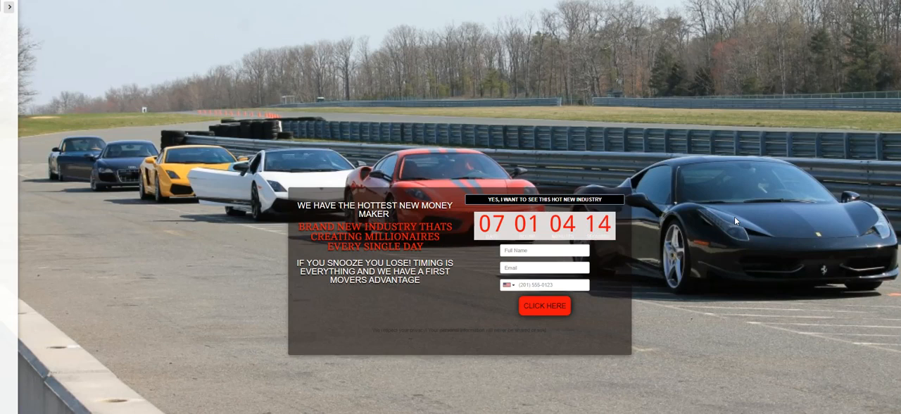
{"action": "mouse_move", "coordinate": [623, 225]}
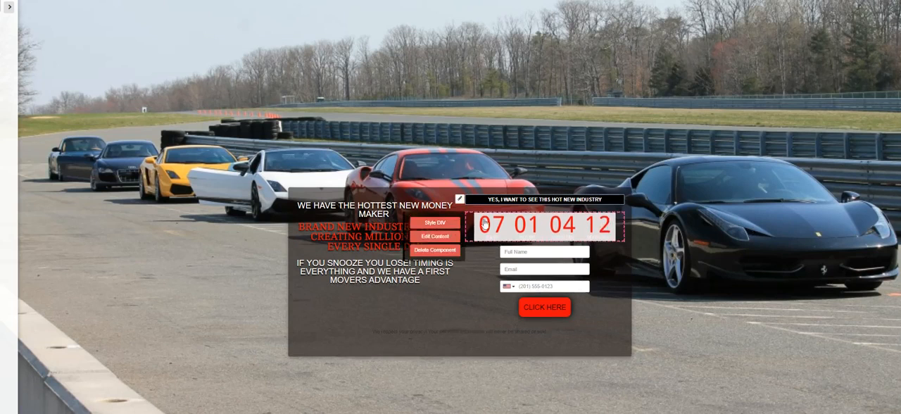